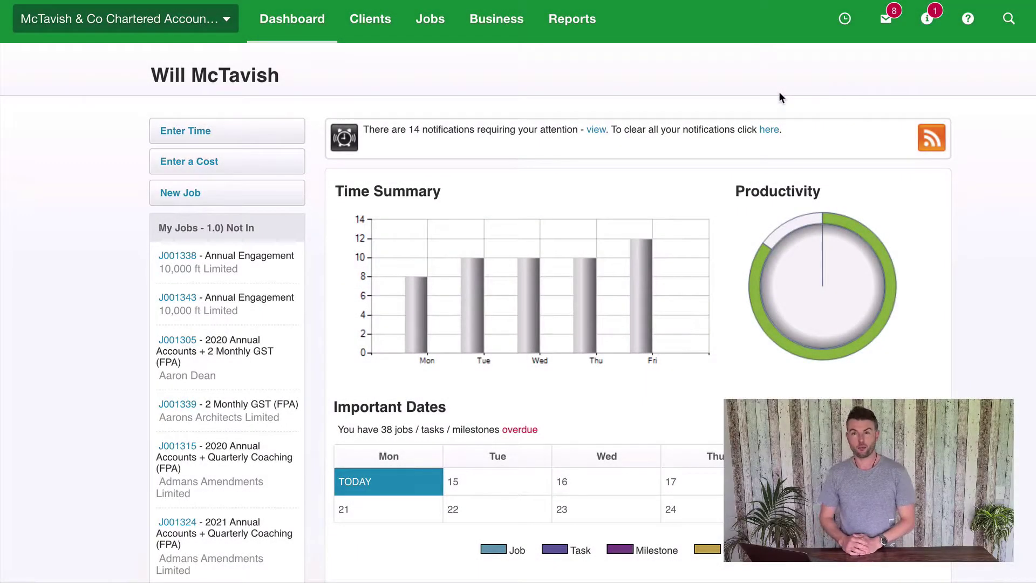
- Open the Business menu from the dashboard's top bar
left_click(496, 18)
- Go to Business > Settings > Job Settings and show the Job Template list
left_click(499, 335)
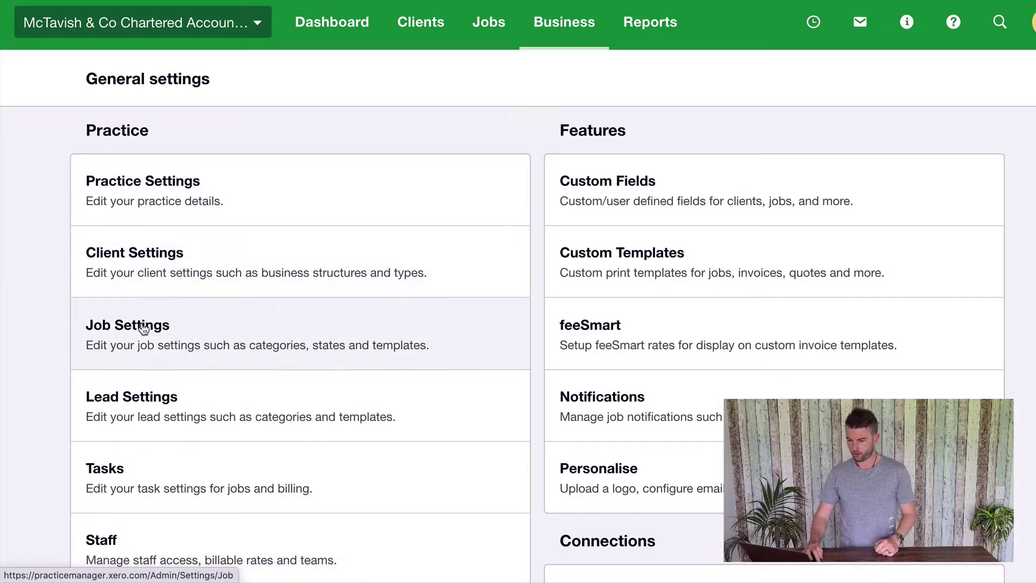
left_click(143, 334)
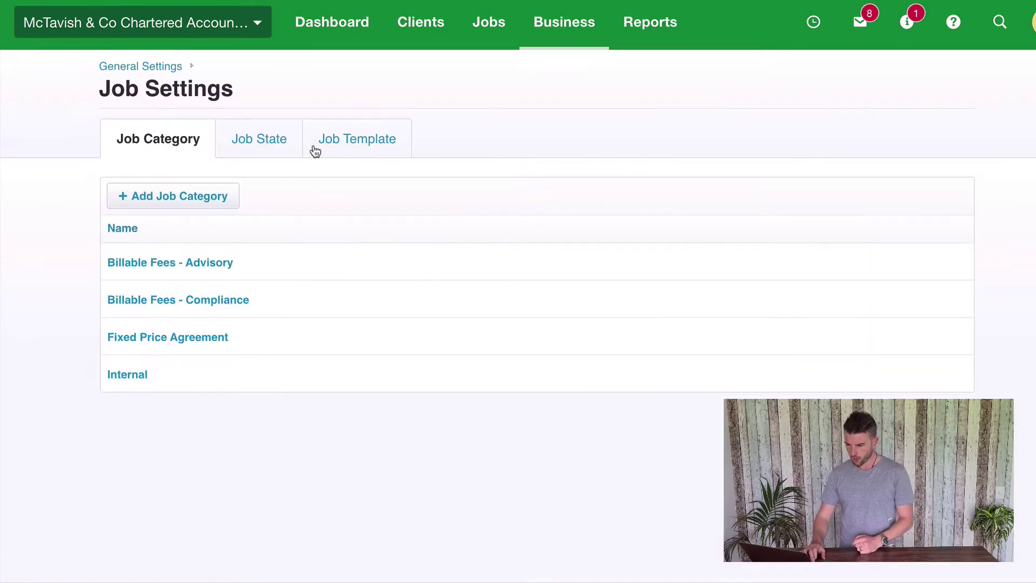
left_click(364, 147)
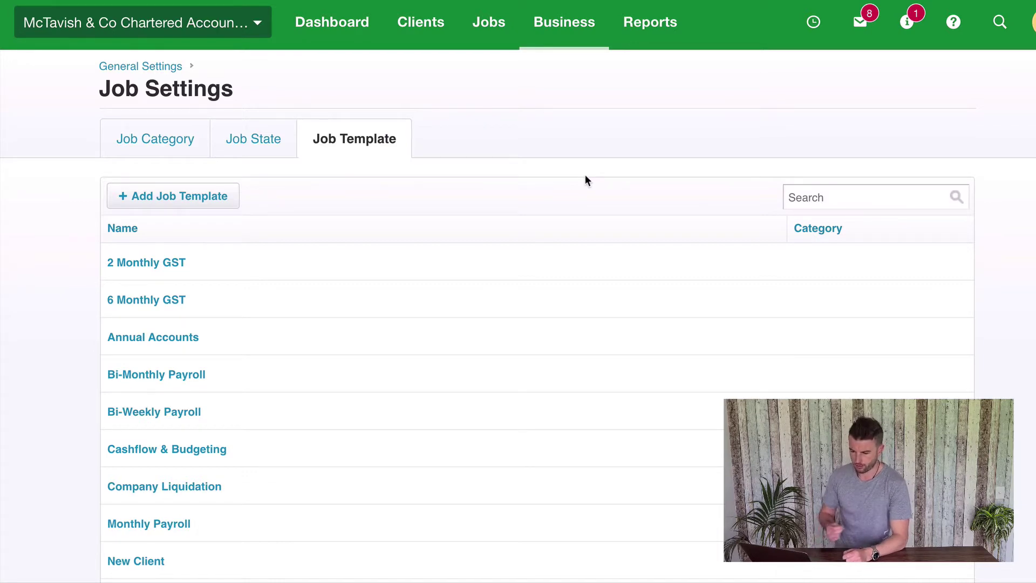
- Open the 2 Monthly GST template and inspect its name field
left_click(145, 265)
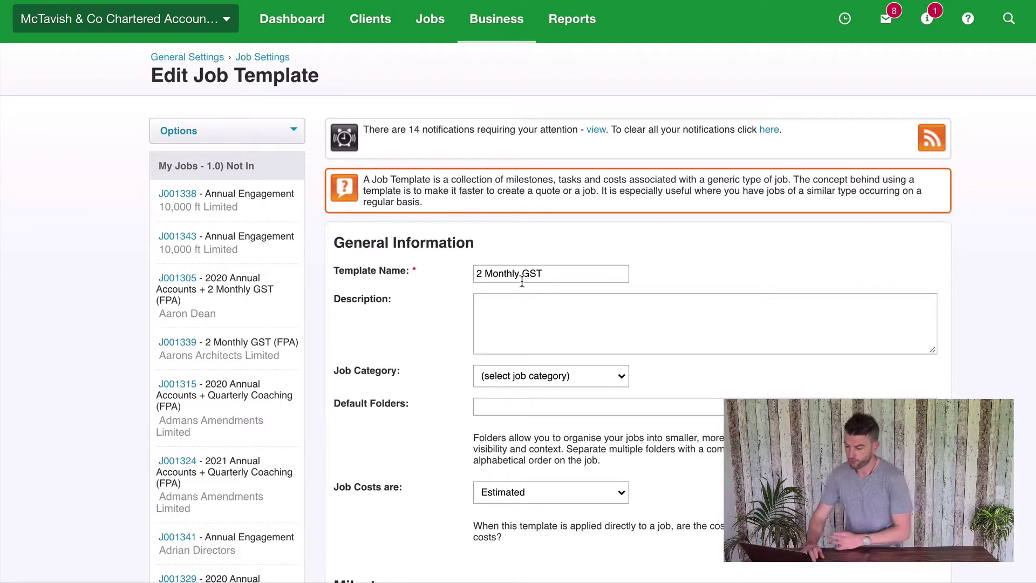
scroll(751, 291, "down", 1)
triple_click(572, 243)
left_click(774, 251)
scroll(774, 251, "down", 4)
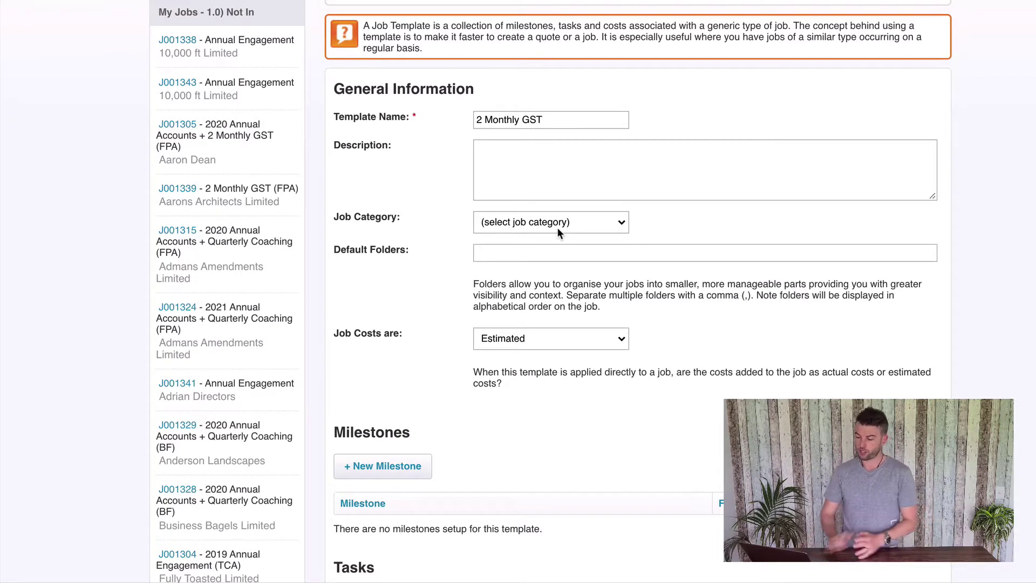
- Try Billable Fees - Compliance as the job category, then reset it to (select job category)
left_click(561, 225)
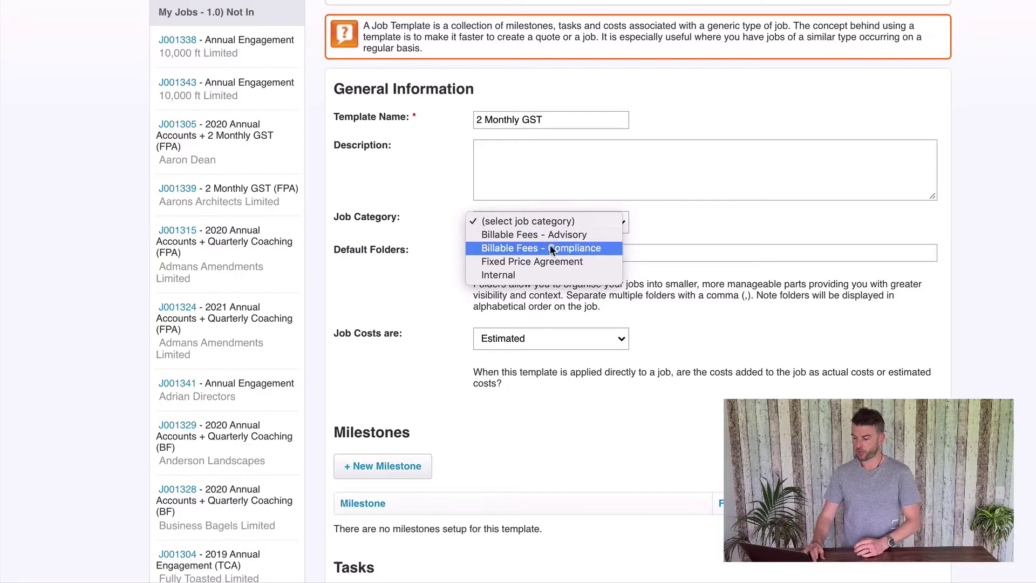
left_click(585, 249)
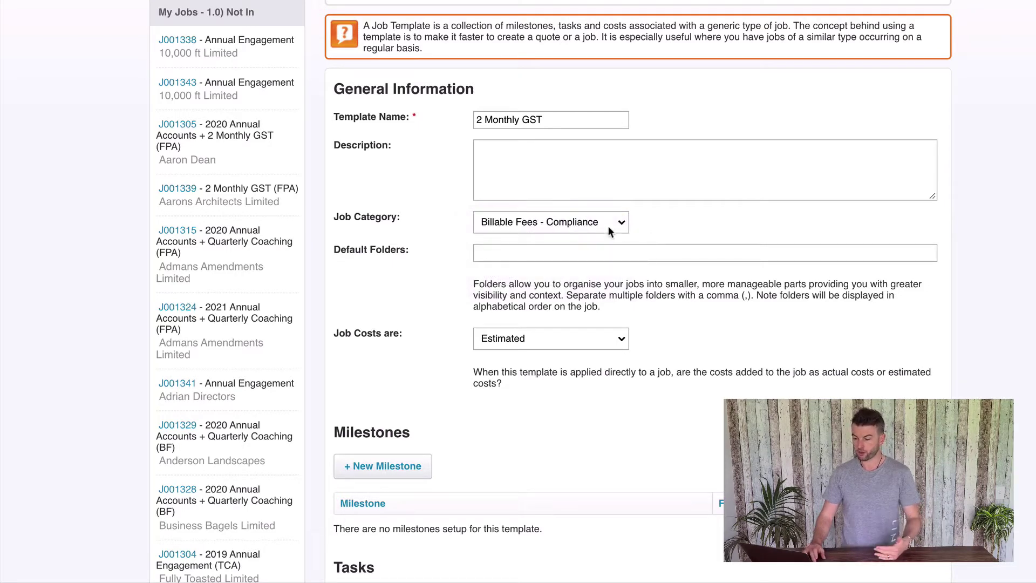
left_click(595, 221)
left_click(562, 196)
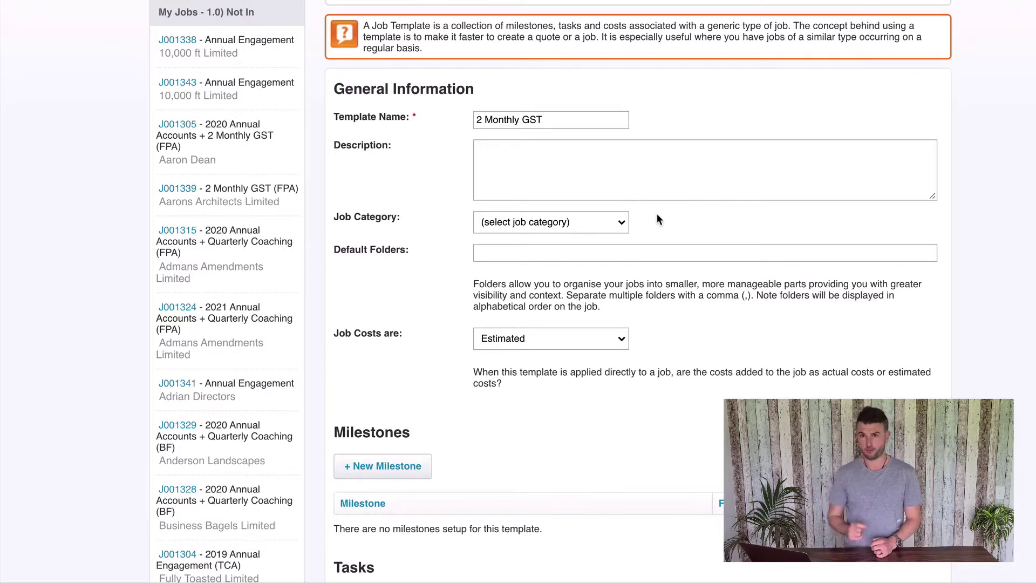
left_click(592, 219)
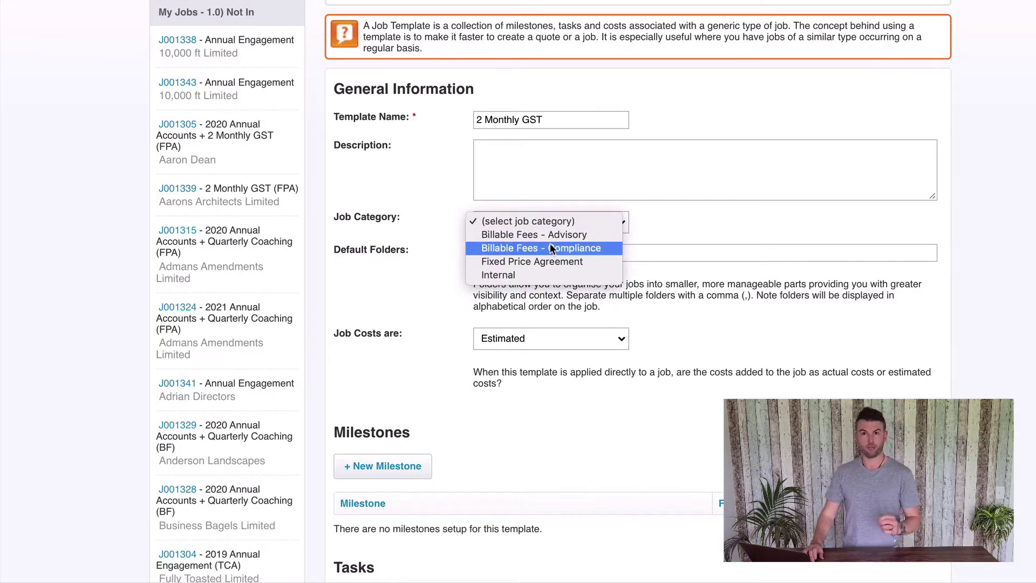
left_click(731, 225)
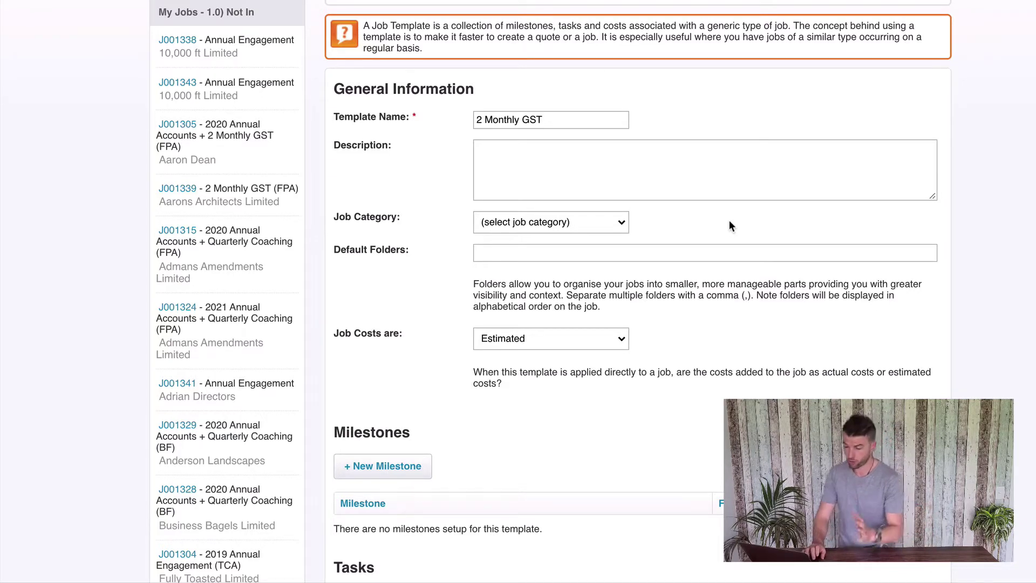
- Scroll to the Tasks table and open the GST - April/May task
scroll(730, 221, "down", 5)
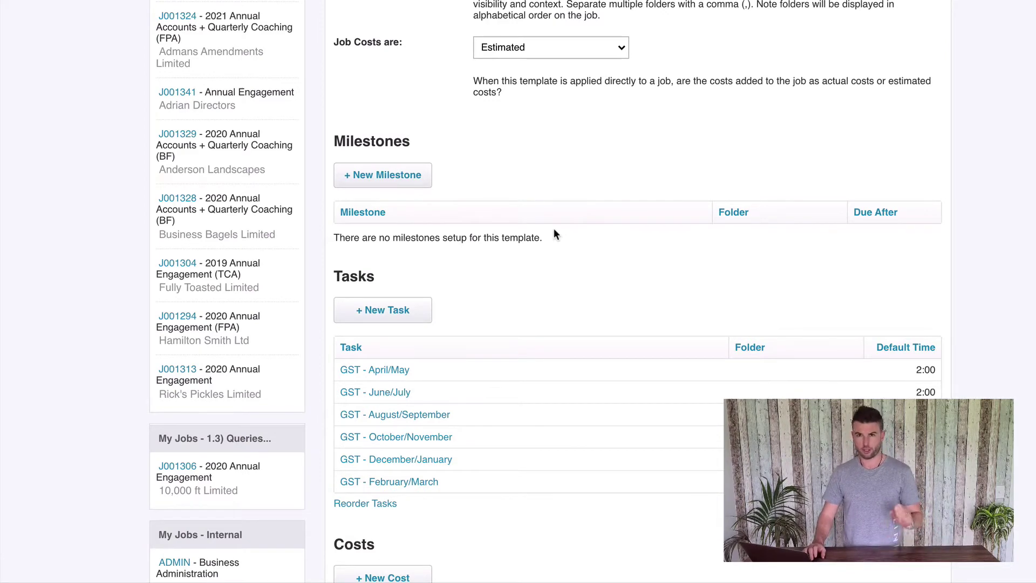
scroll(555, 233, "down", 3)
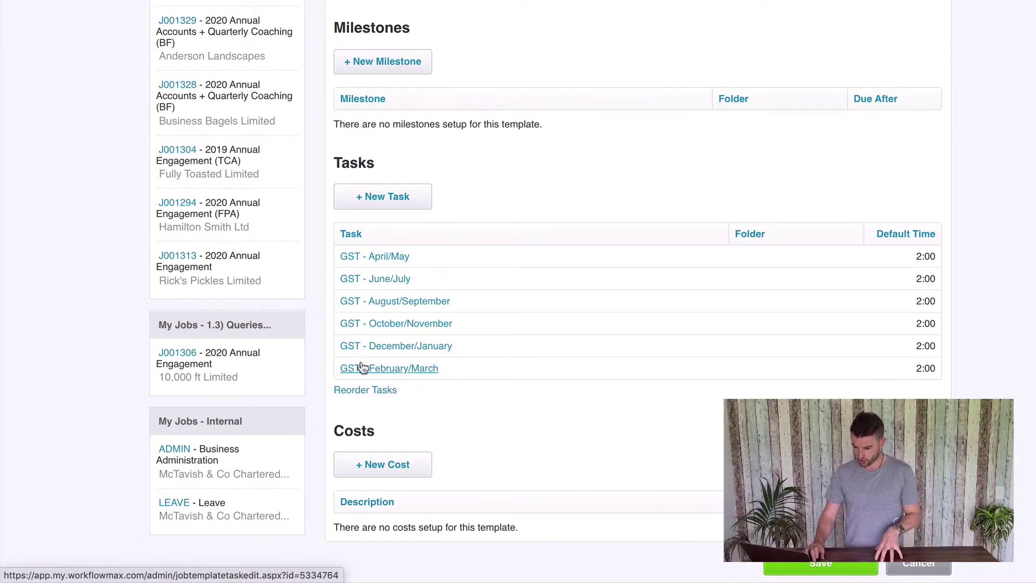
left_click(382, 259)
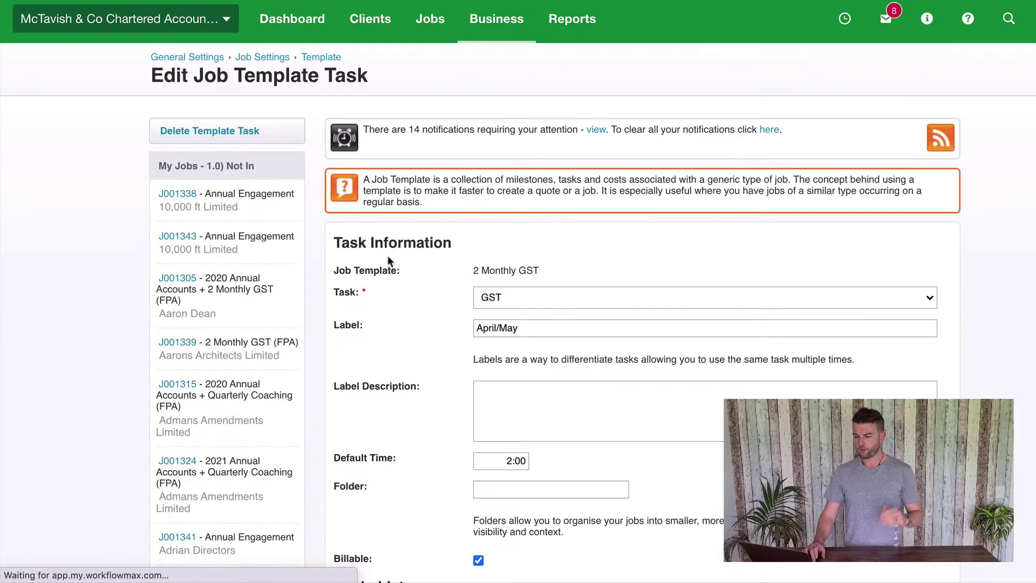
- Check the GST task type and April/May label, leaving both unchanged
left_click(522, 298)
left_click(485, 297)
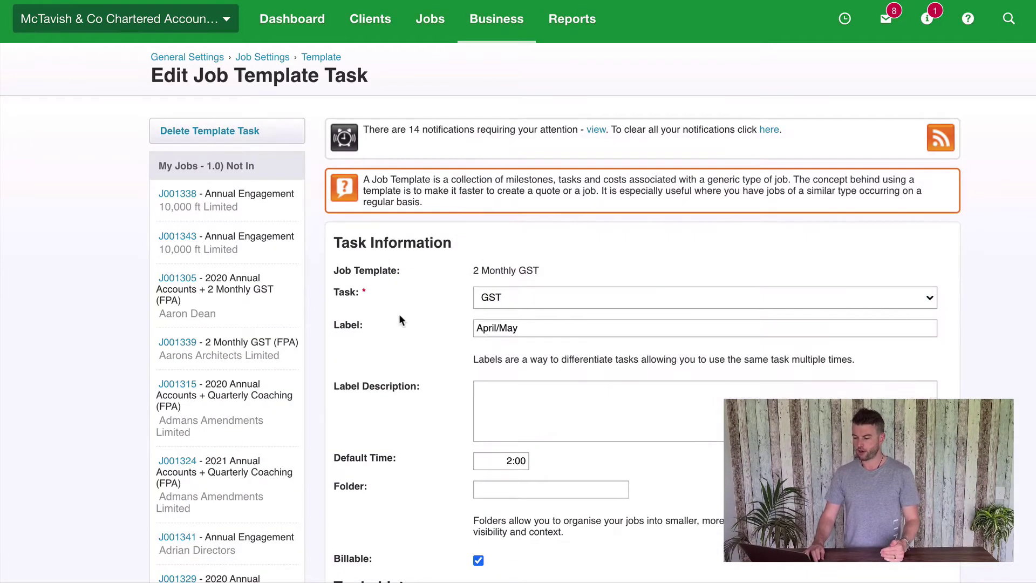
left_click_drag(567, 328, 358, 321)
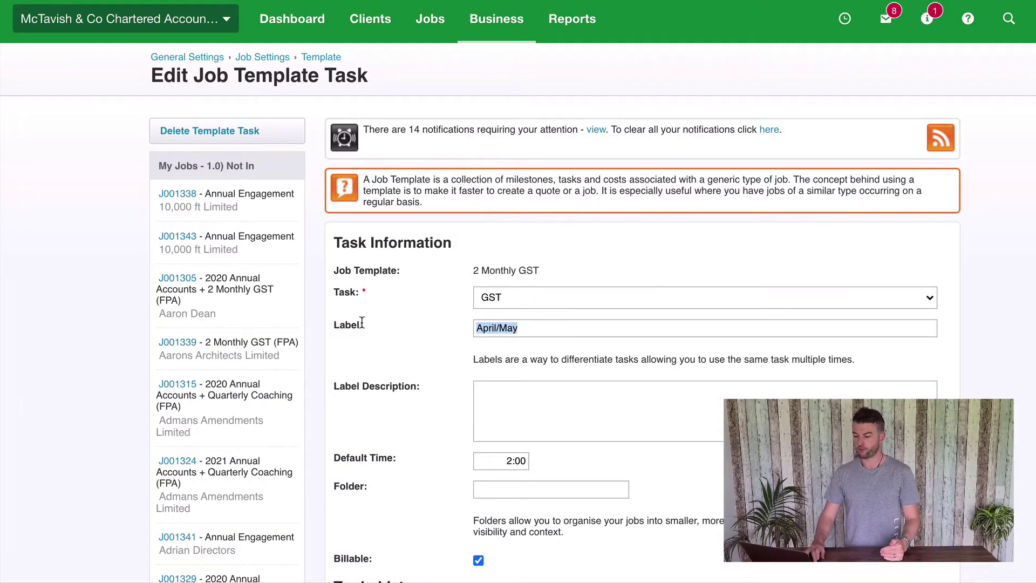
left_click(431, 325)
left_click(488, 329)
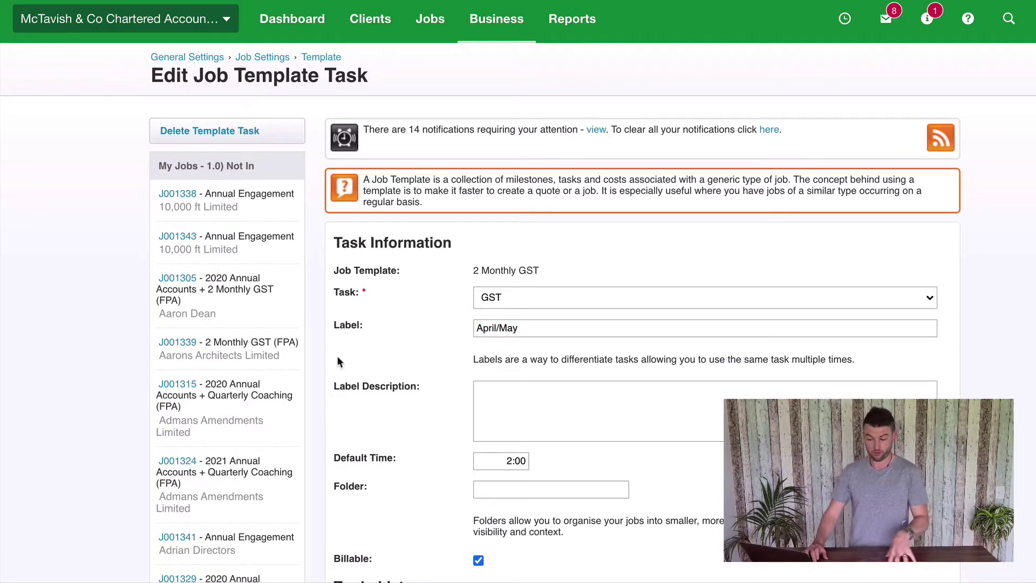
- Review the 2:00 default time and the remaining task fields without changing them
scroll(422, 440, "down", 2)
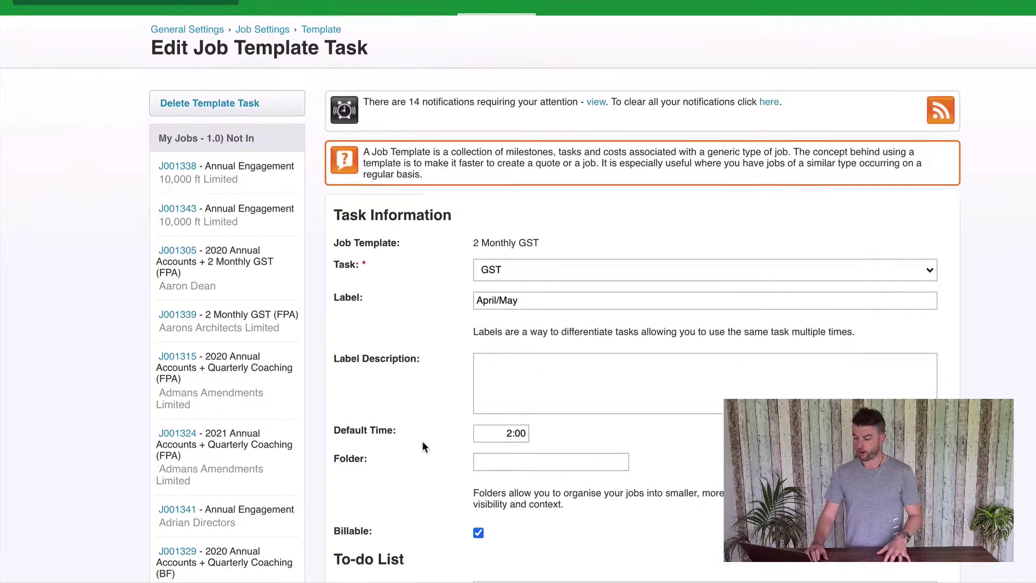
double_click(487, 416)
left_click(603, 412)
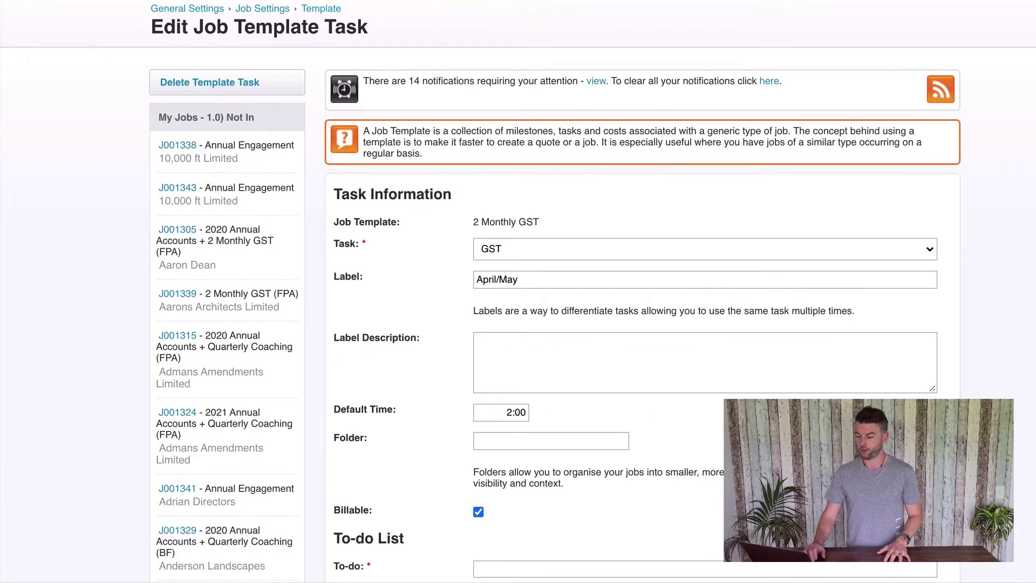
scroll(585, 416, "down", 3)
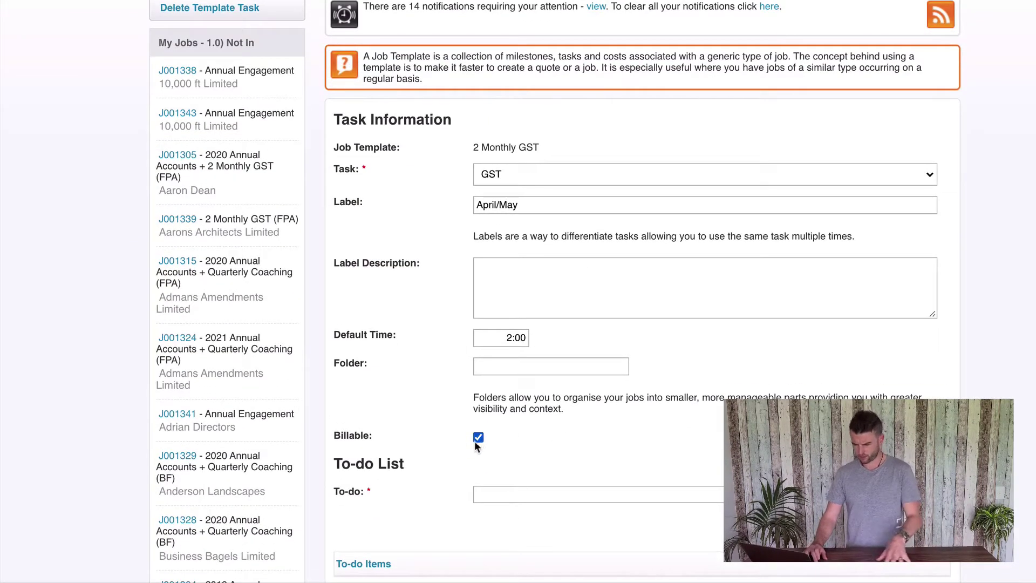
scroll(715, 436, "down", 7)
scroll(857, 389, "down", 2)
scroll(775, 387, "up", 11)
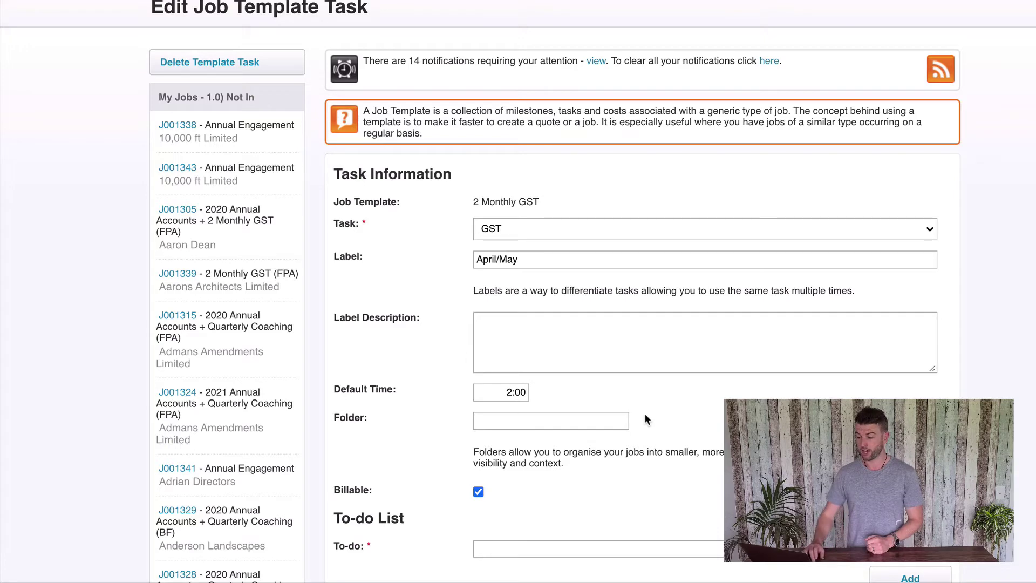
scroll(645, 413, "down", 4)
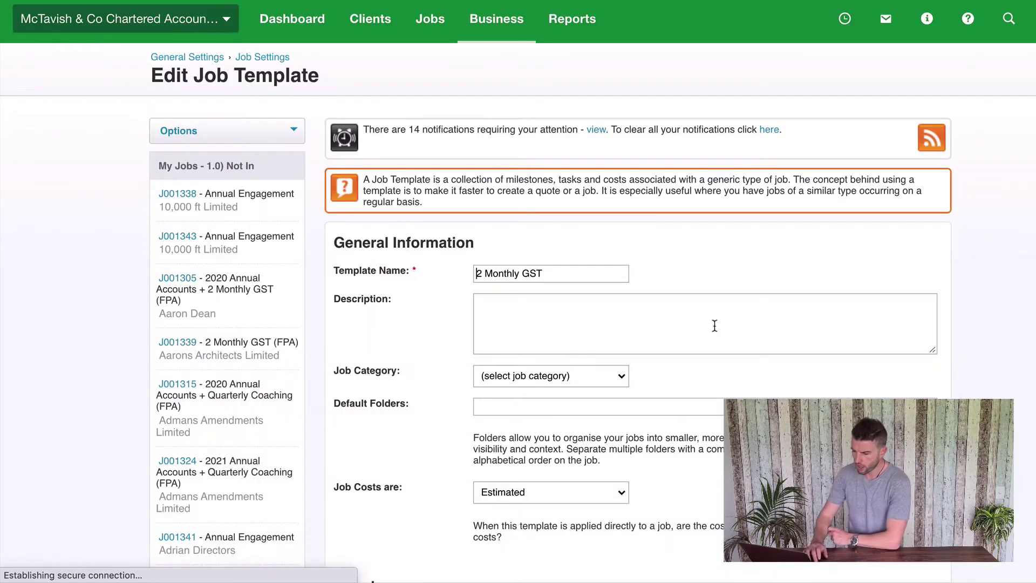
scroll(679, 290, "down", 9)
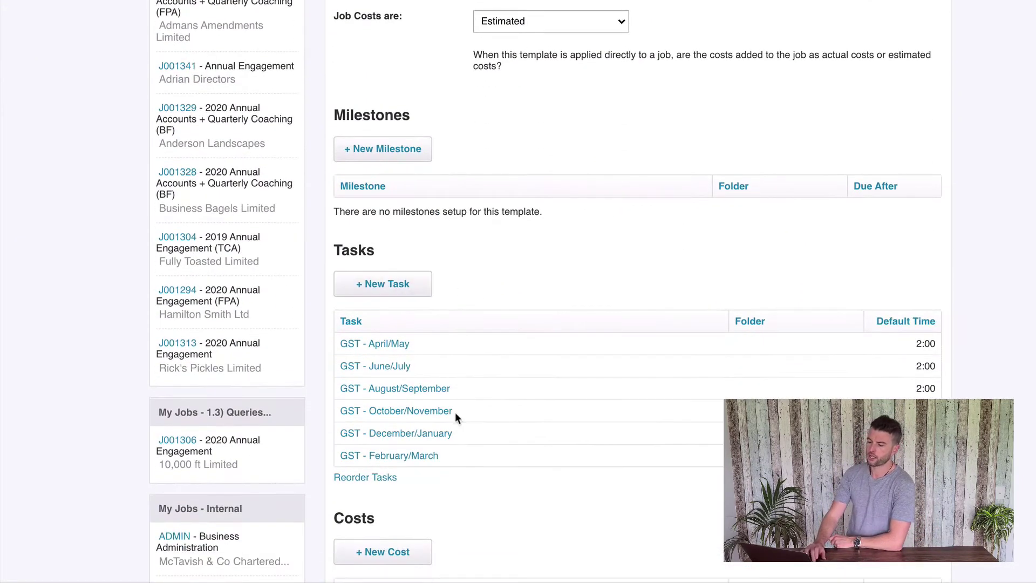
scroll(512, 368, "up", 5)
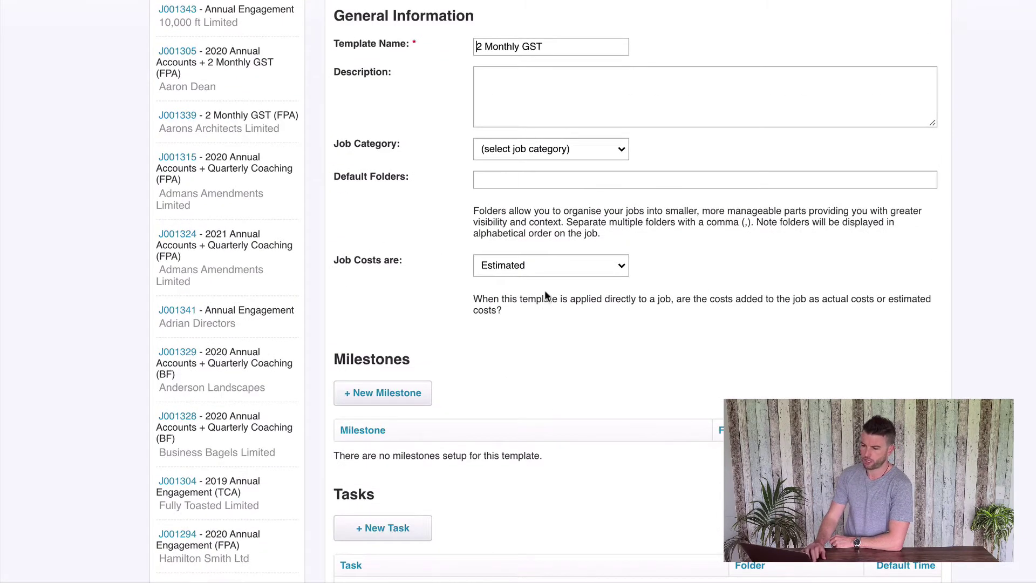
scroll(521, 346, "up", 1)
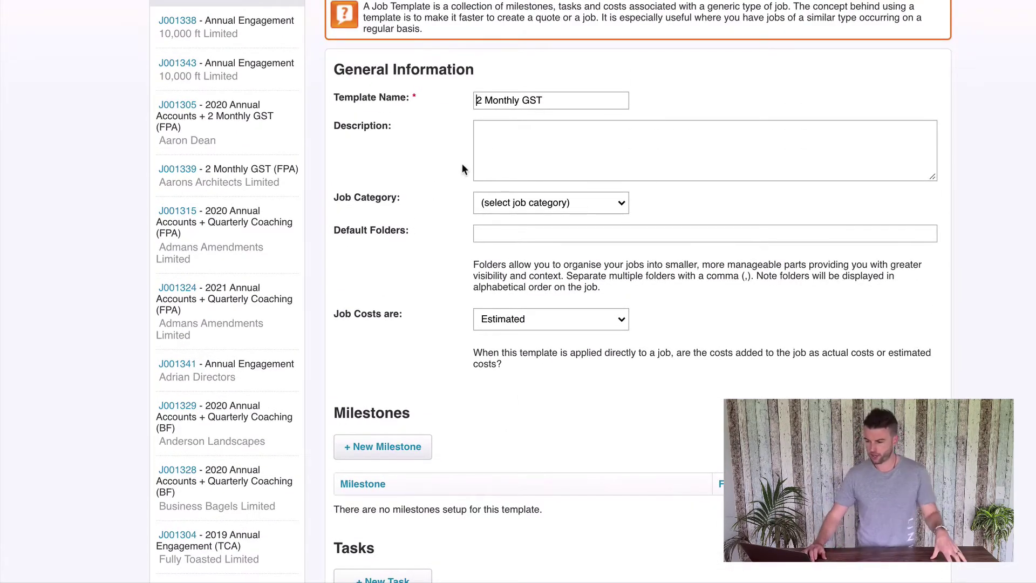
left_click_drag(565, 99, 360, 156)
left_click(361, 157)
scroll(368, 173, "down", 2)
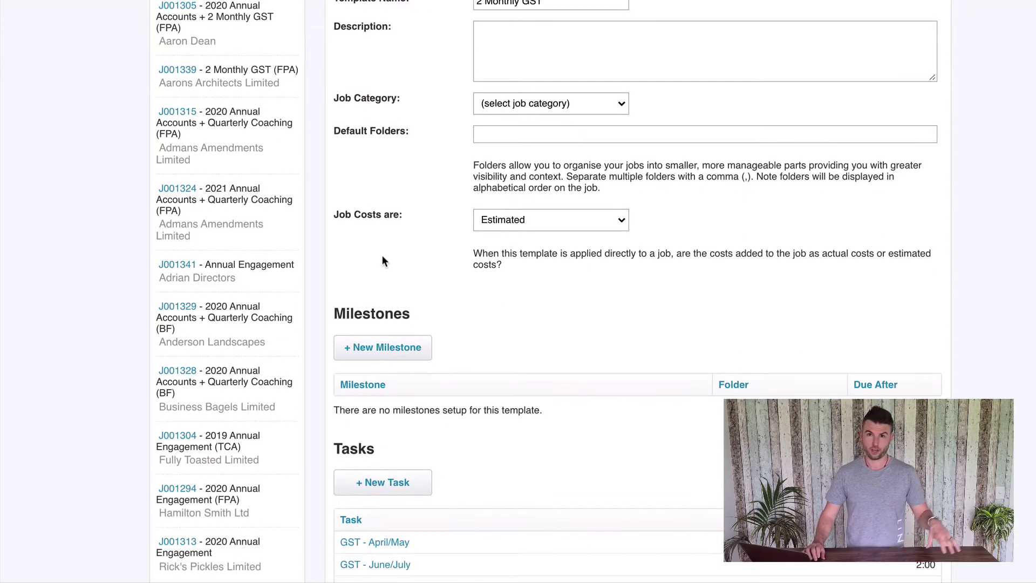
scroll(381, 255, "down", 1)
scroll(381, 260, "down", 2)
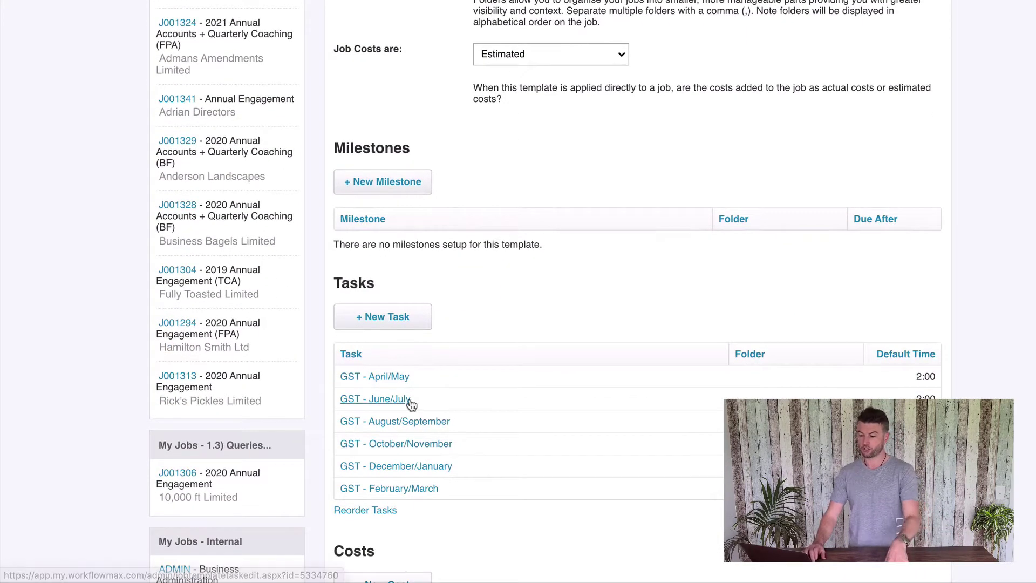
scroll(531, 497, "down", 3)
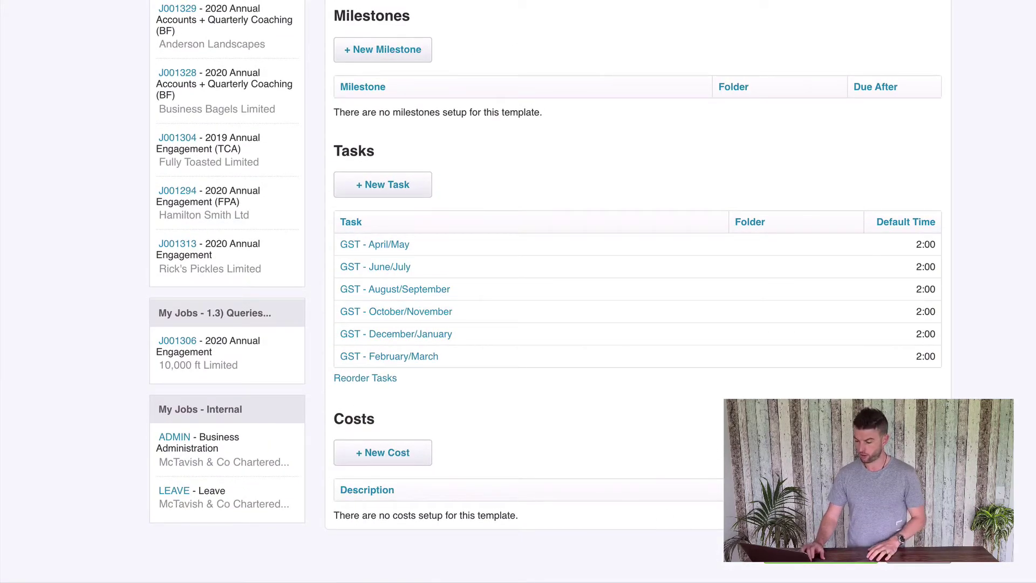
- Save the 2 Monthly GST template and return to the Job Template list
left_click(832, 561)
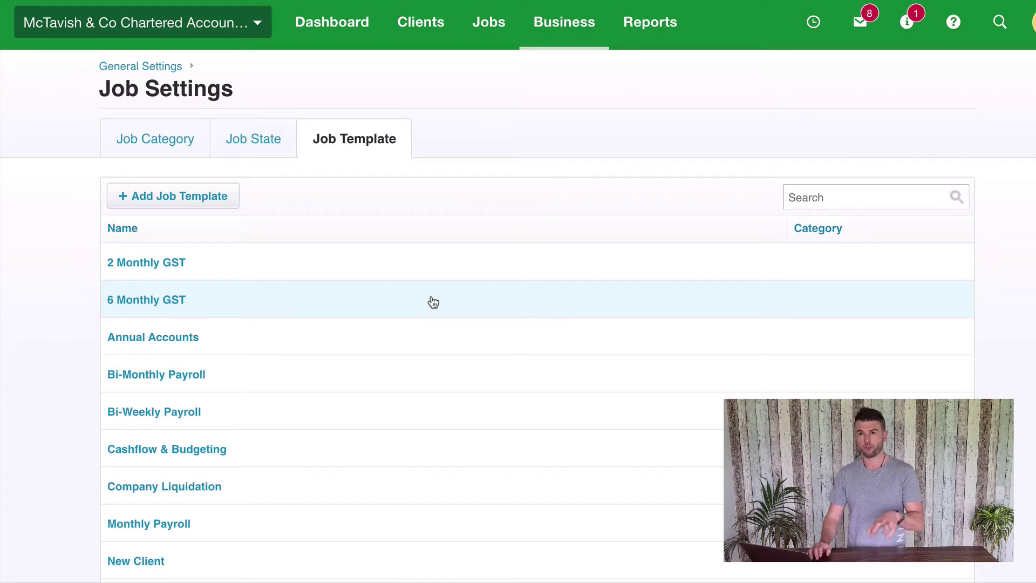
scroll(359, 342, "down", 3)
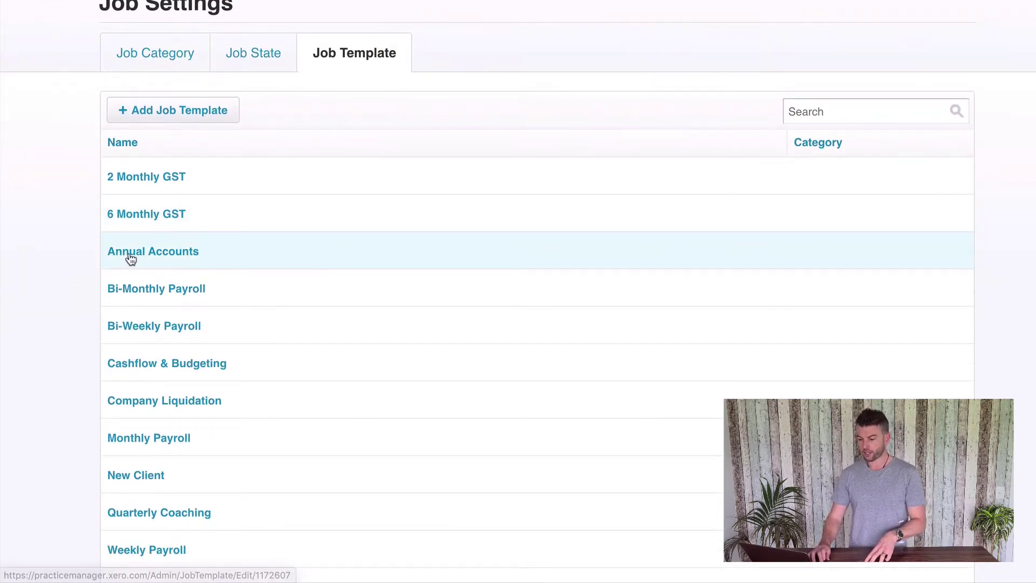
left_click(131, 258)
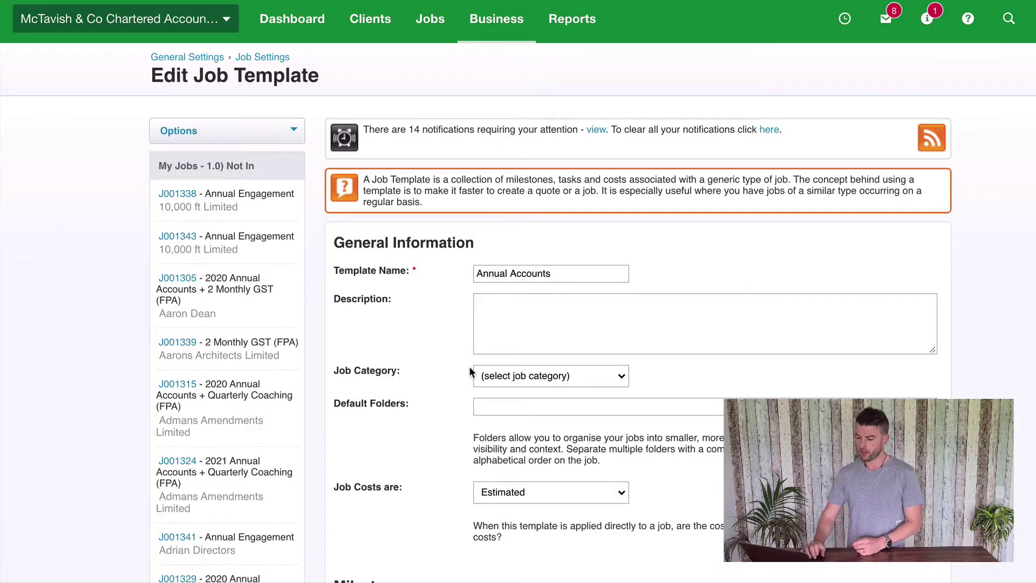
scroll(469, 368, "down", 8)
scroll(520, 274, "down", 1)
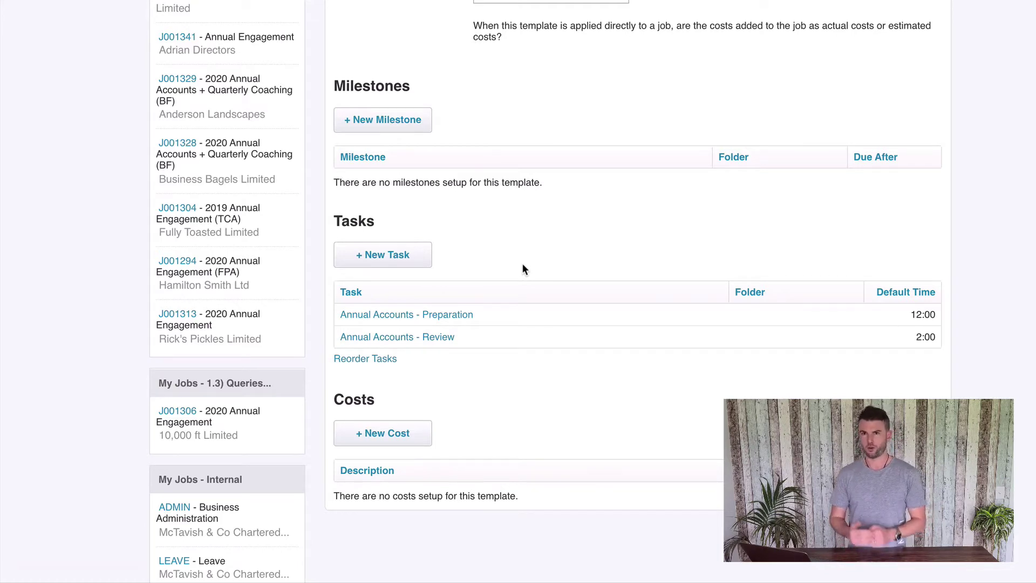
scroll(523, 263, "up", 6)
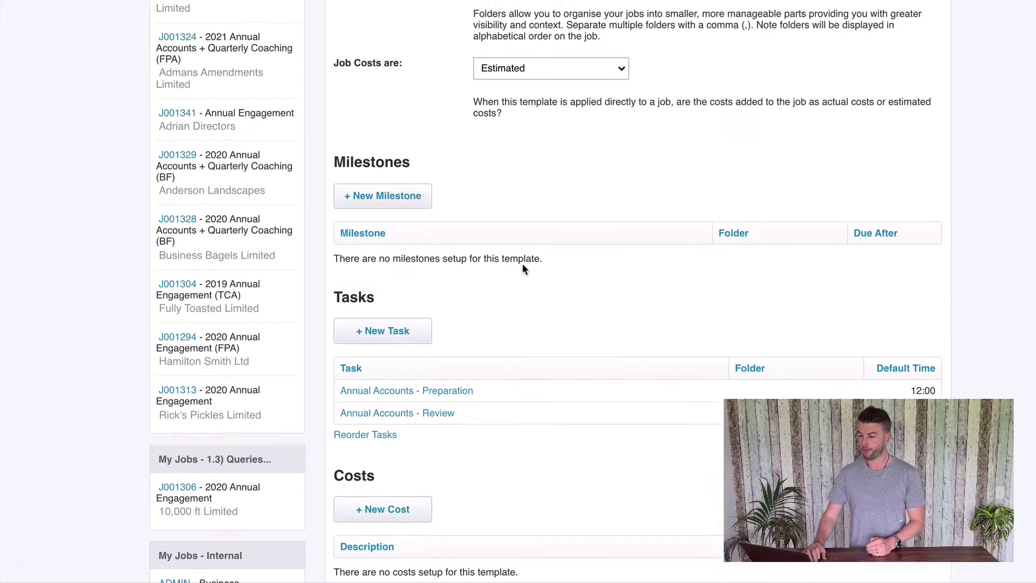
left_click_drag(571, 120, 408, 119)
left_click(407, 173)
scroll(409, 264, "down", 1)
scroll(407, 340, "down", 5)
scroll(406, 339, "down", 1)
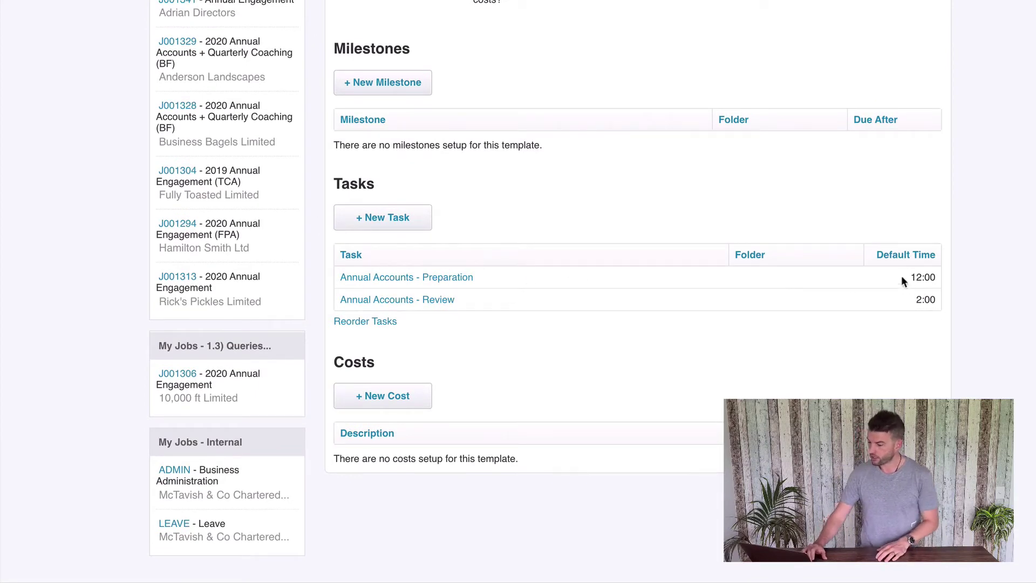
left_click(973, 283)
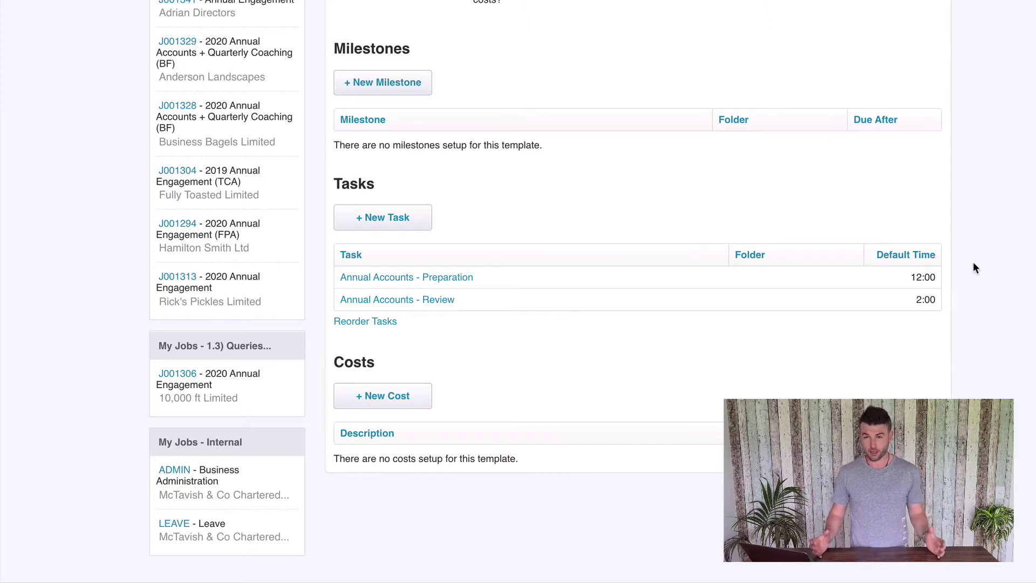
left_click_drag(901, 275, 970, 273)
left_click(952, 275)
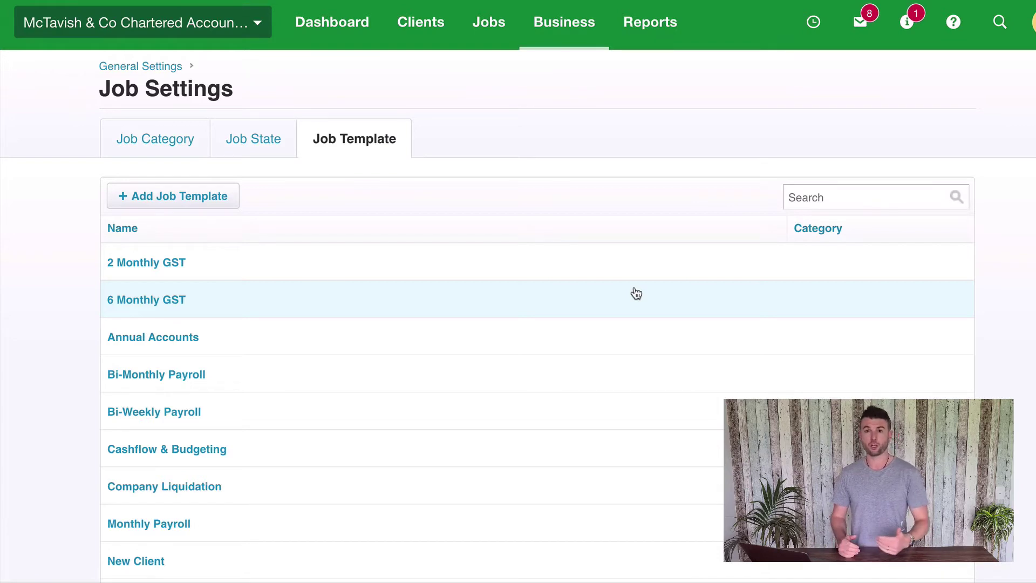
scroll(540, 286, "down", 3)
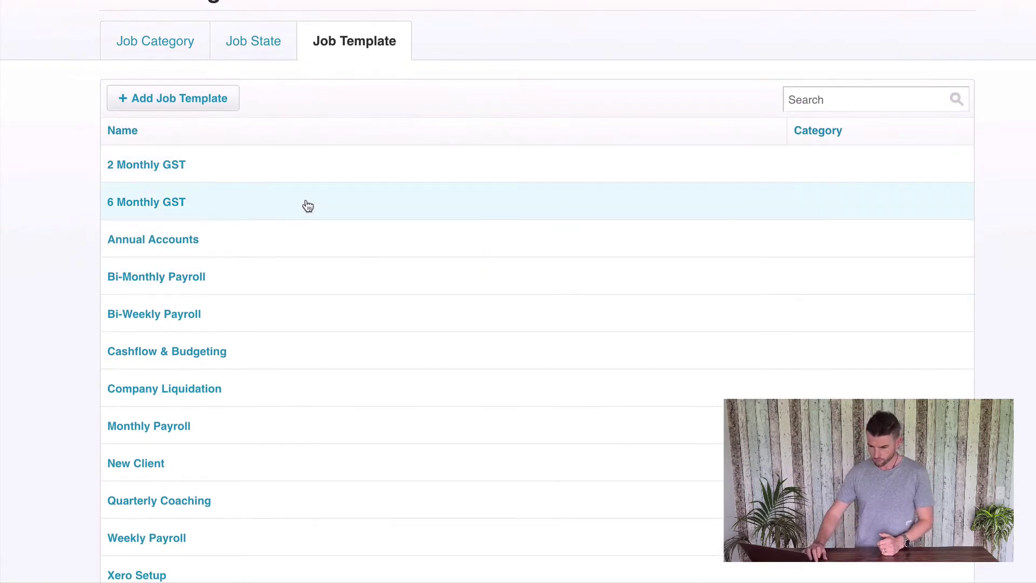
scroll(216, 242, "down", 2)
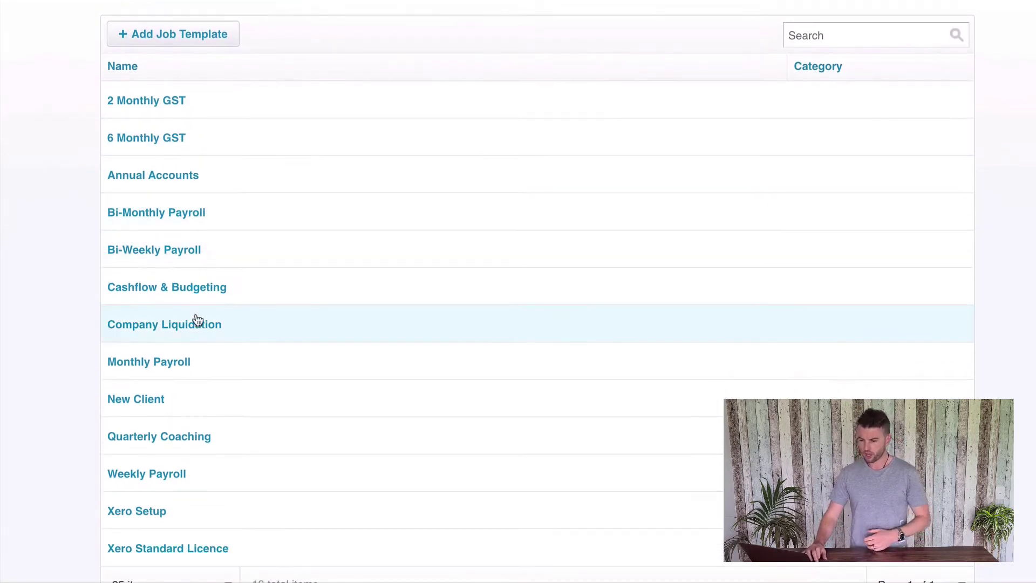
scroll(165, 340, "down", 1)
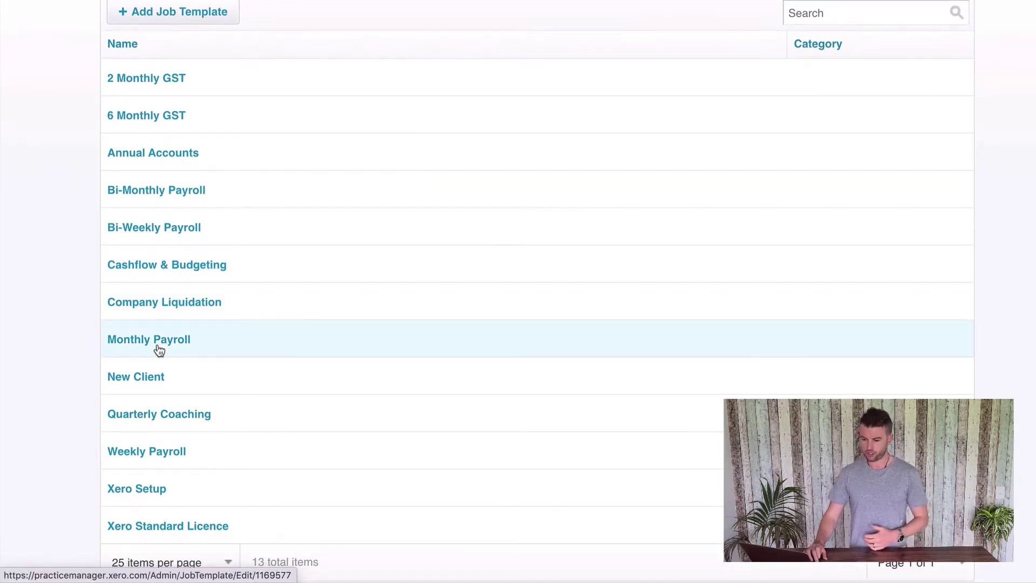
scroll(229, 372, "down", 1)
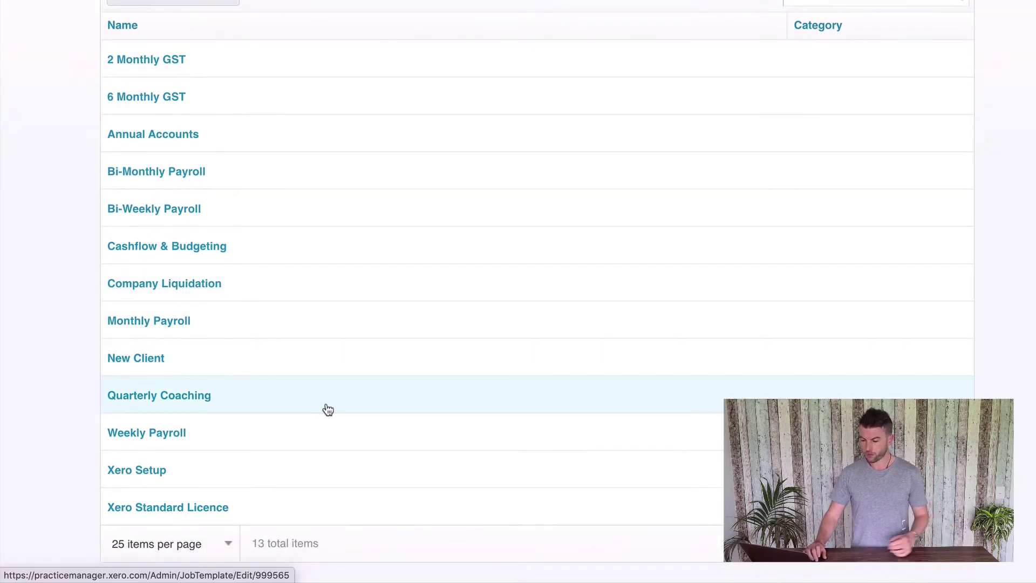
scroll(335, 404, "down", 1)
scroll(419, 342, "up", 6)
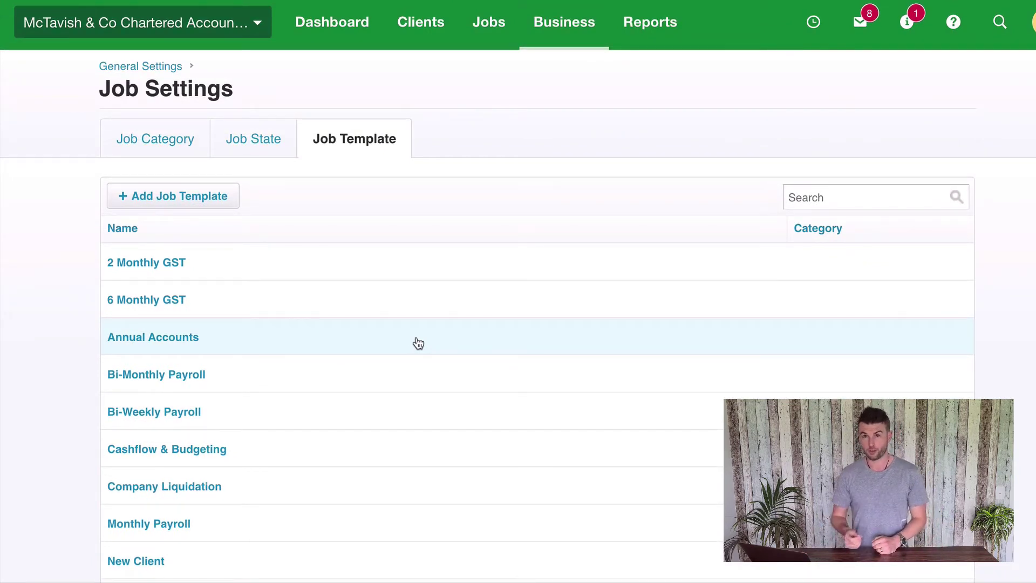
scroll(416, 342, "down", 7)
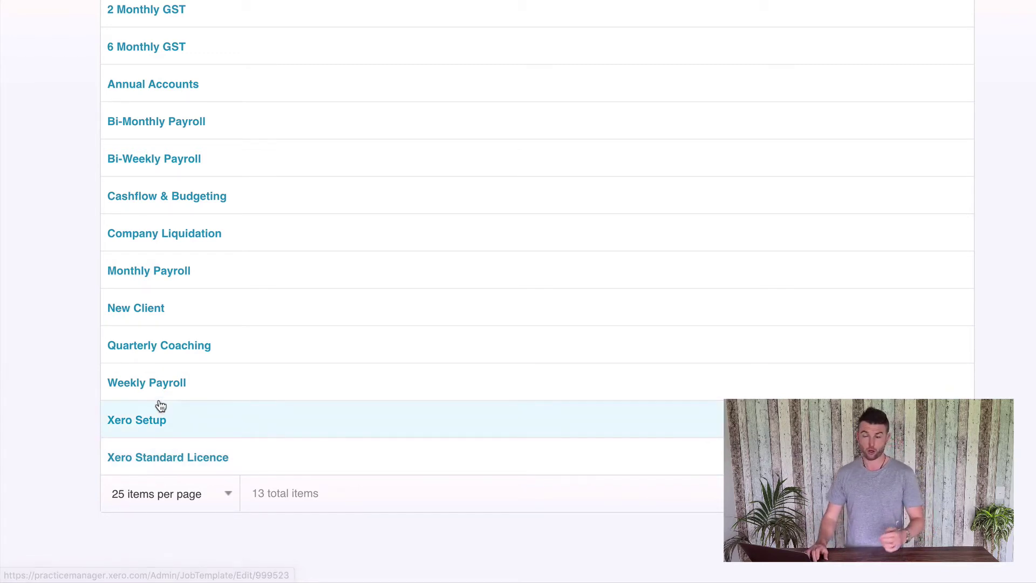
- Open the Xero Standard Licence template's Xero Business Edition - Annual cost item
left_click(164, 458)
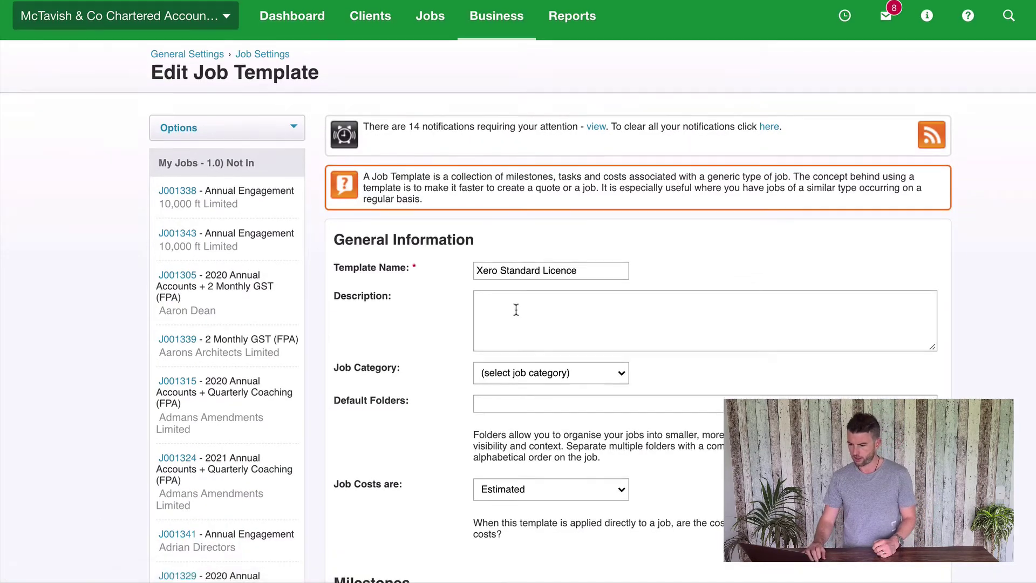
left_click_drag(577, 215, 457, 208)
left_click(427, 274)
scroll(426, 273, "down", 4)
scroll(426, 274, "down", 5)
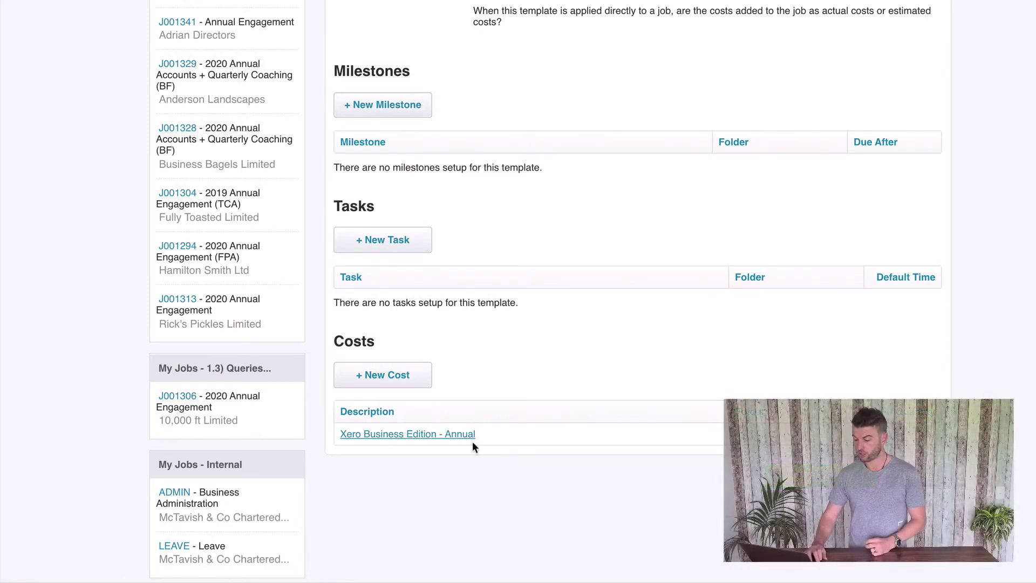
left_click(434, 438)
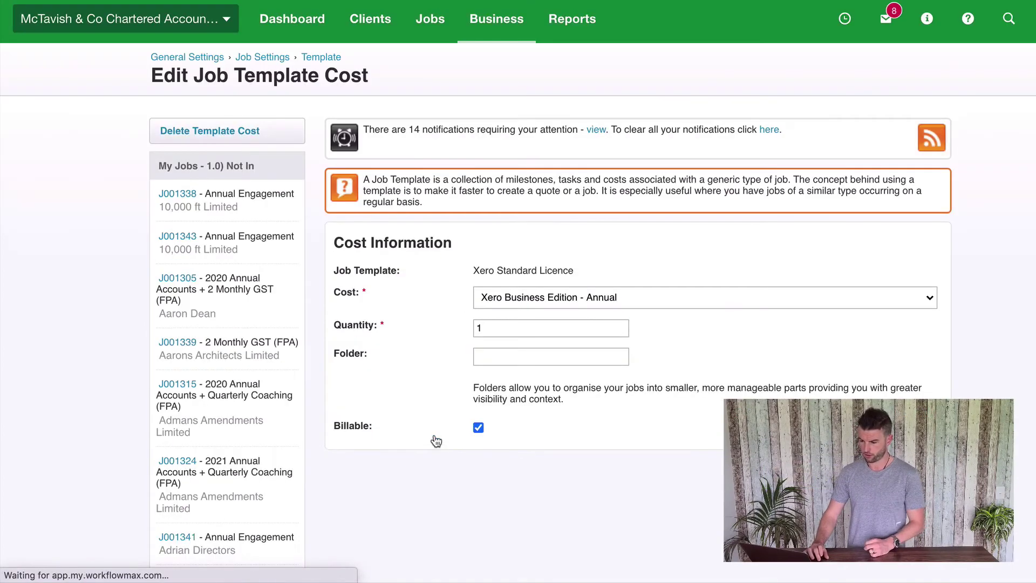
- Keep the Xero Business Edition - Annual cost at quantity 1 and cancel without changes
left_click(522, 297)
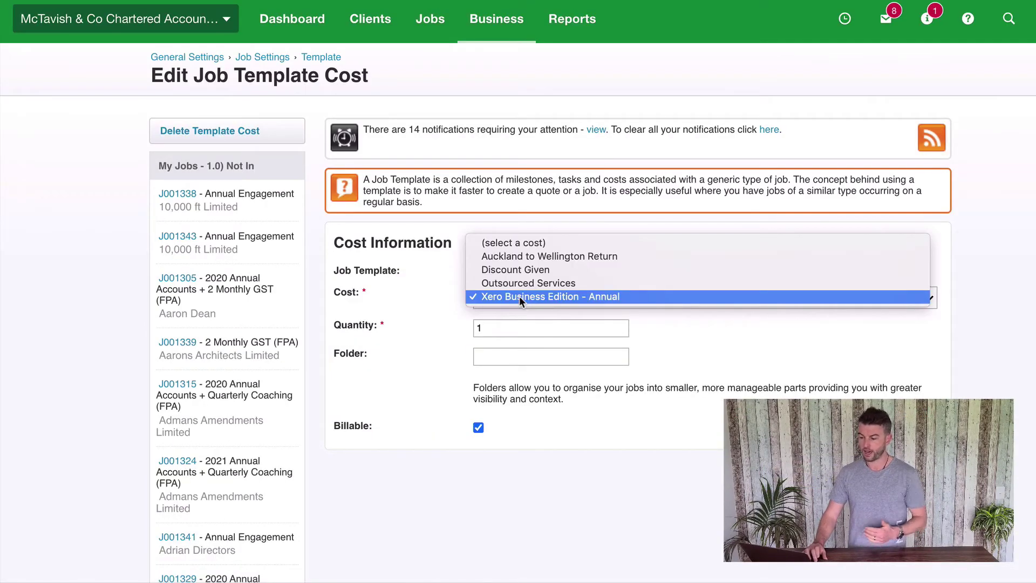
left_click(519, 296)
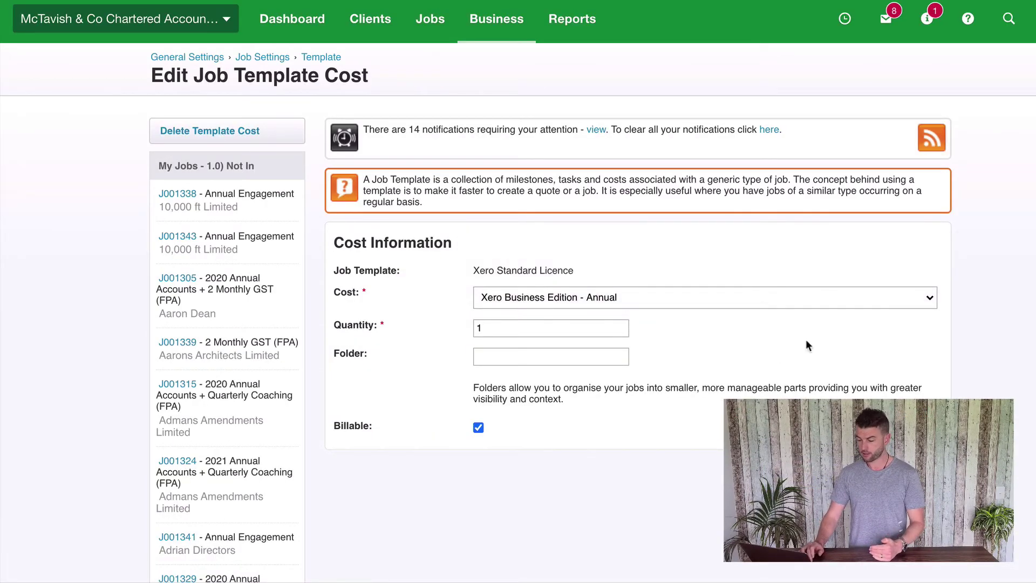
double_click(486, 328)
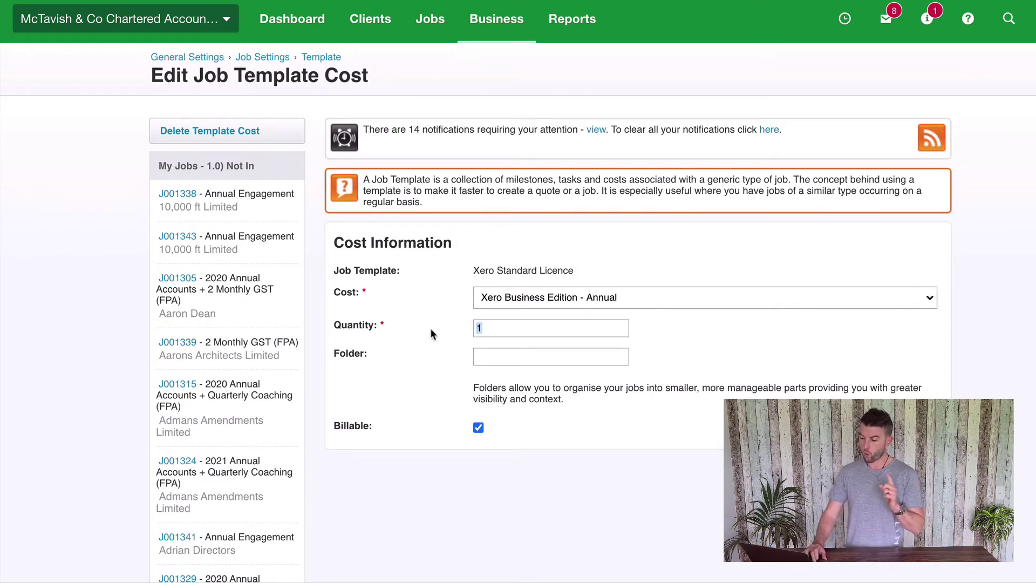
left_click(804, 351)
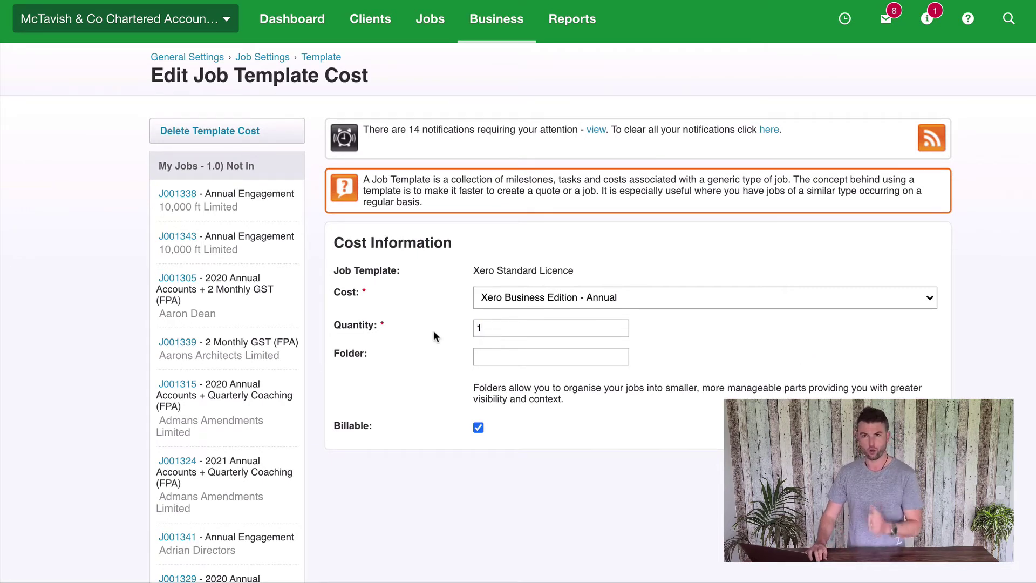
left_click(724, 501)
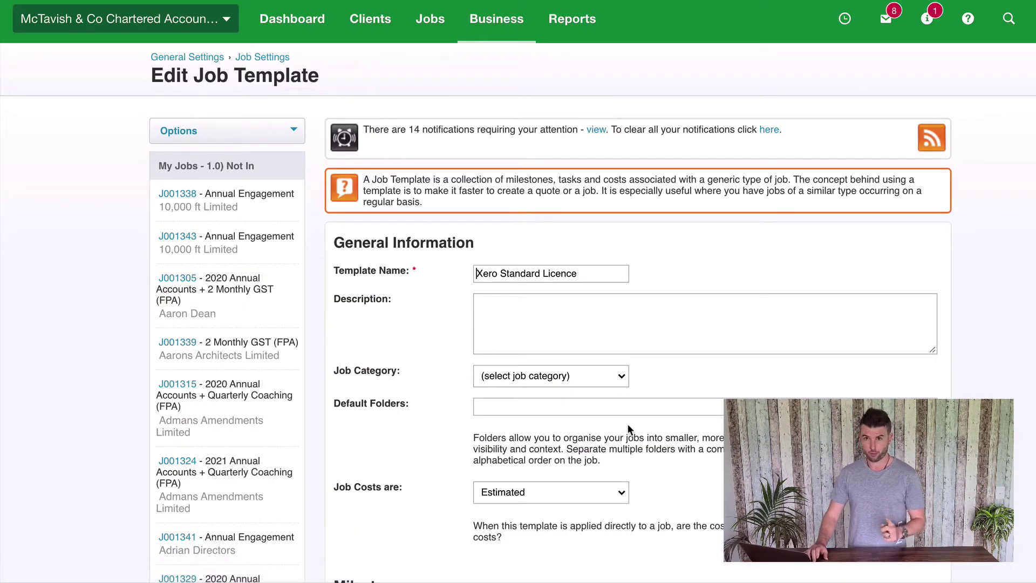
scroll(627, 423, "down", 2)
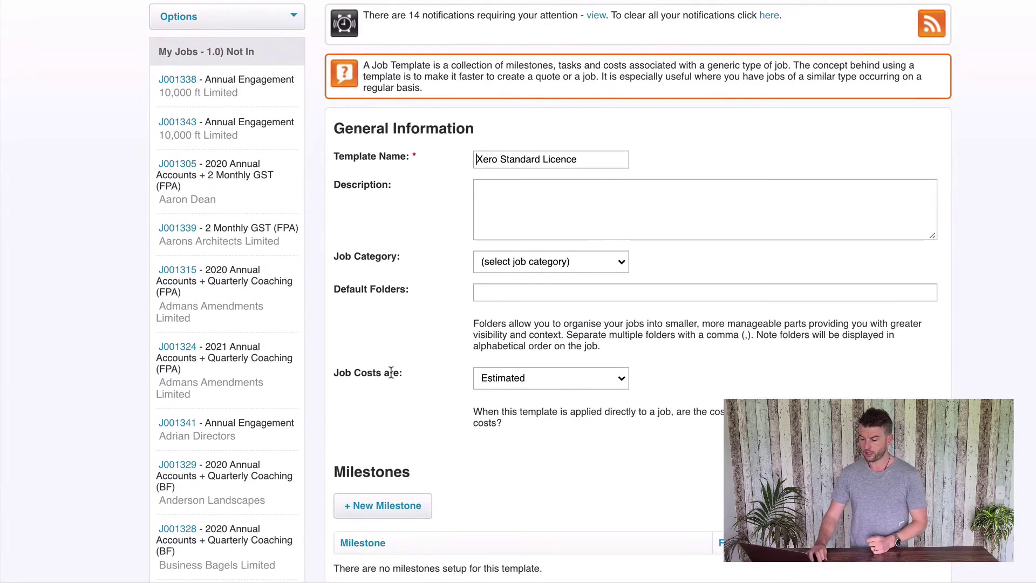
left_click(566, 380)
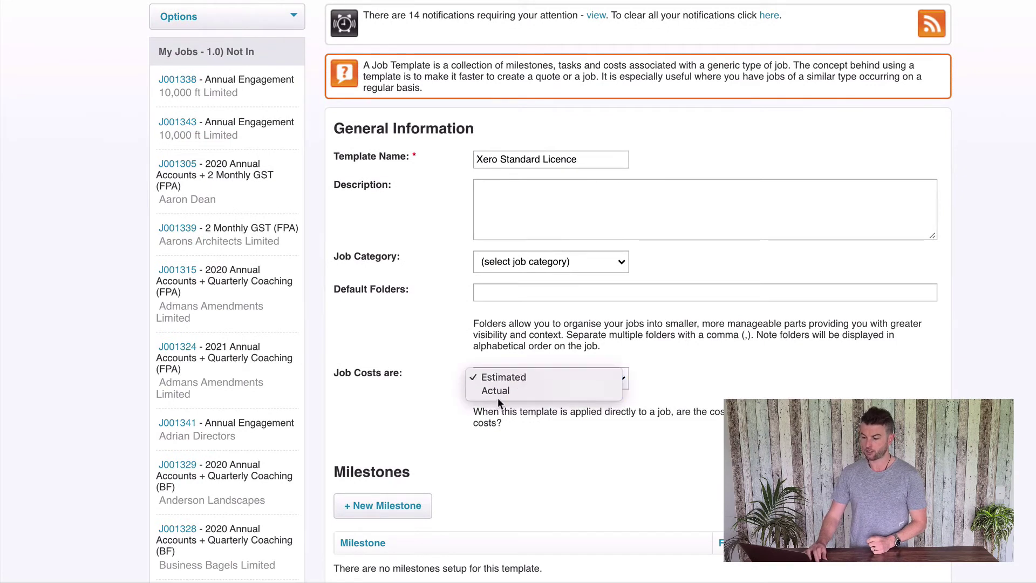
left_click(718, 383)
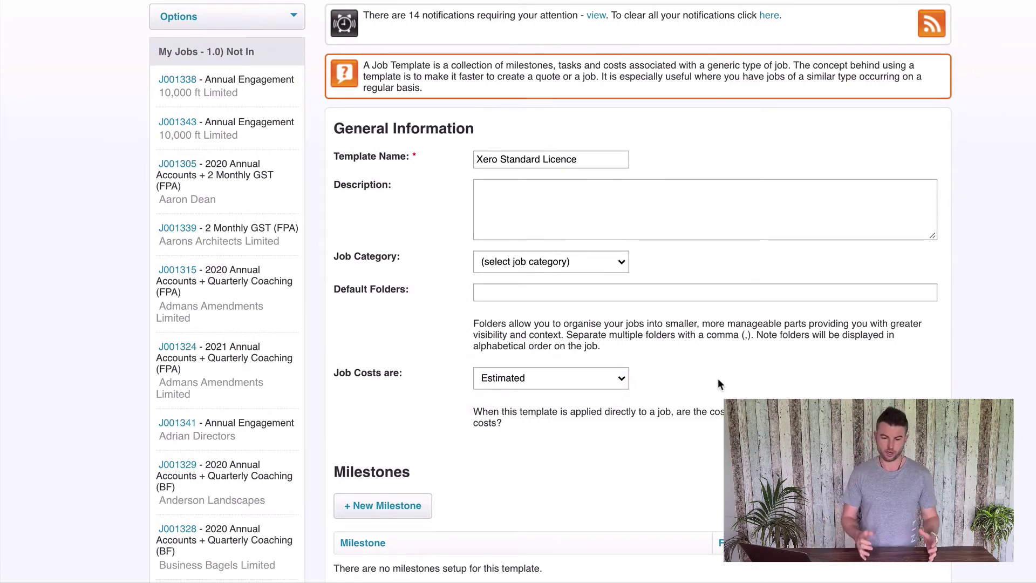